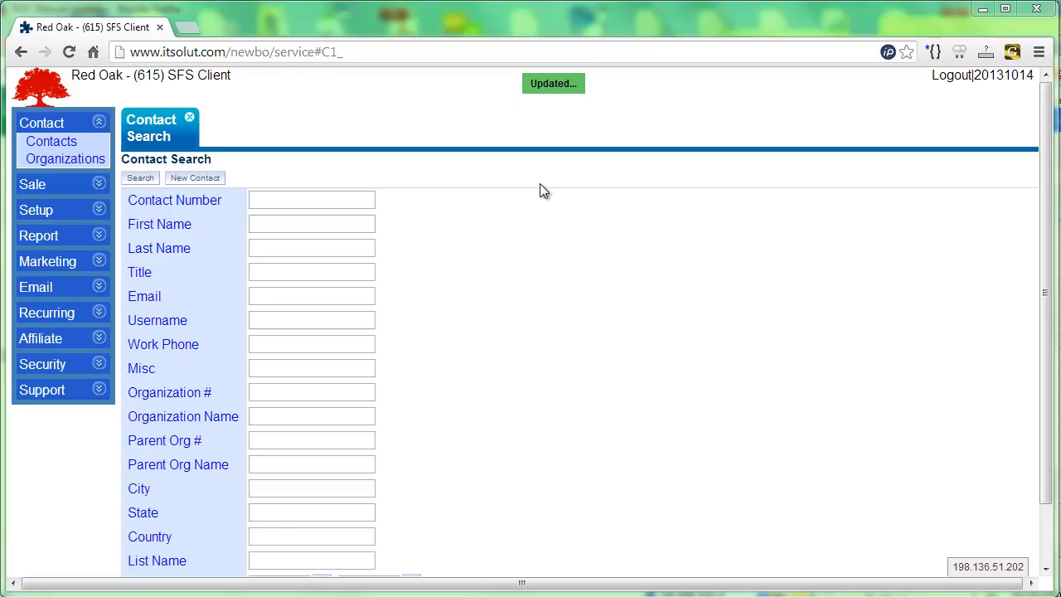
Show the Found Products list from Setup > Products by running the product search.
{"action": "left_click", "coordinate": [79, 213]}
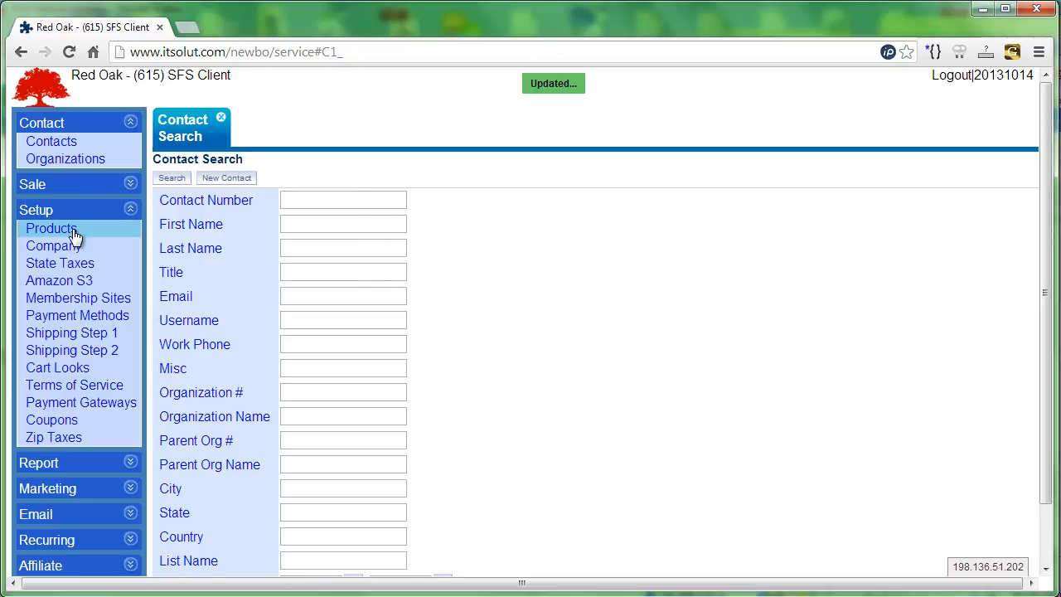
{"action": "left_click", "coordinate": [51, 229]}
{"action": "left_click", "coordinate": [172, 177]}
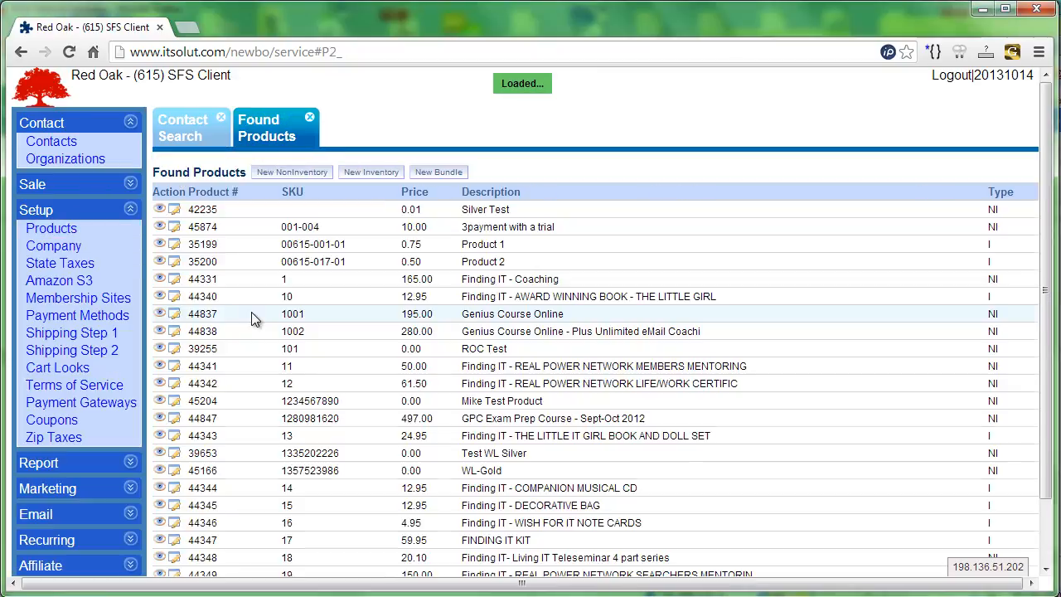
{"action": "left_click", "coordinate": [176, 246]}
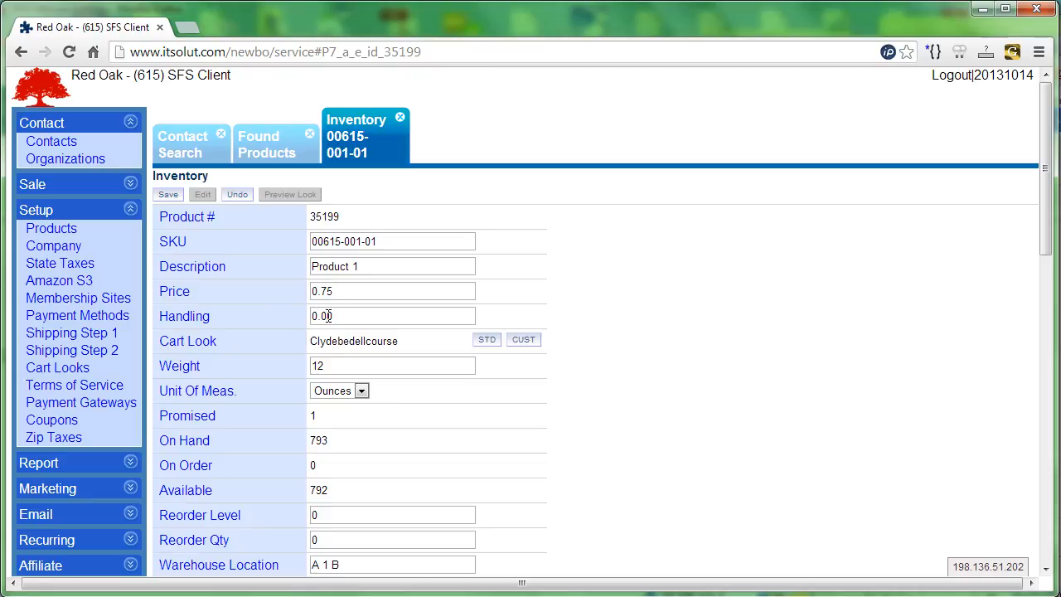
{"action": "double_click", "coordinate": [335, 316]}
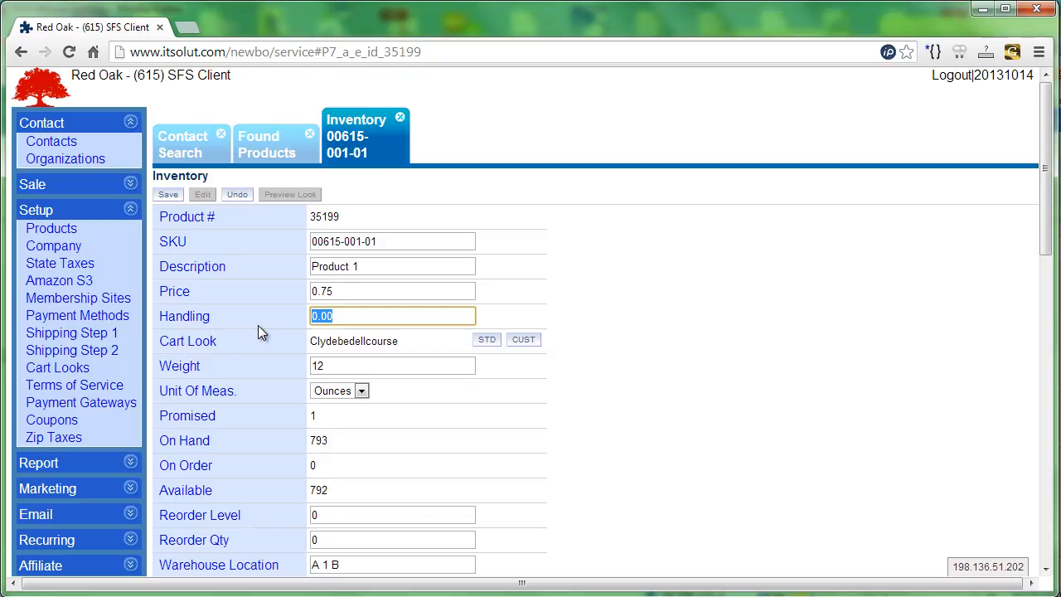
{"action": "type", "text": "1.00"}
{"action": "left_click", "coordinate": [168, 194]}
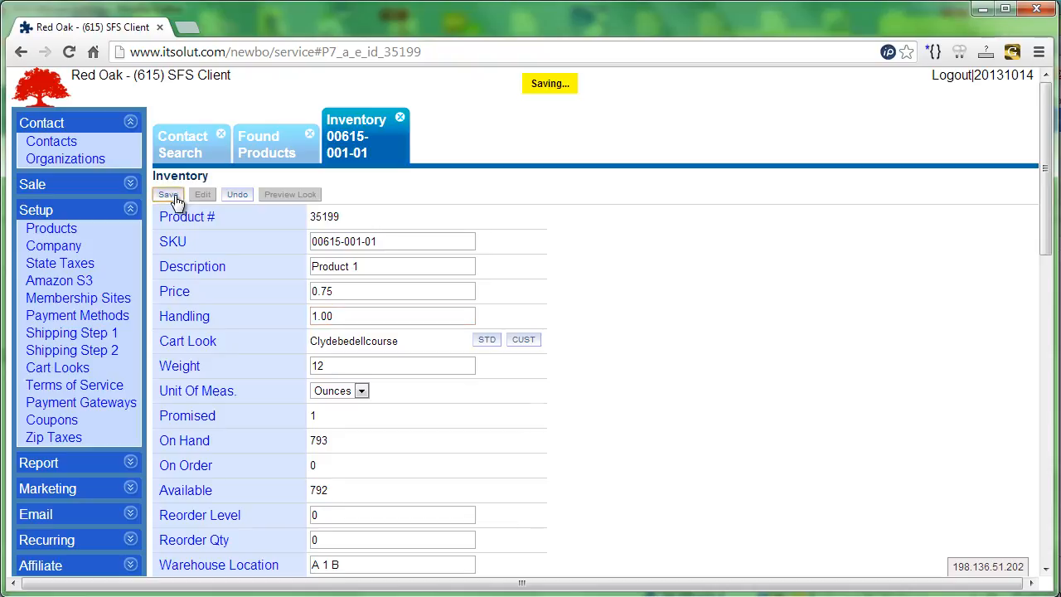
{"action": "left_click", "coordinate": [266, 145]}
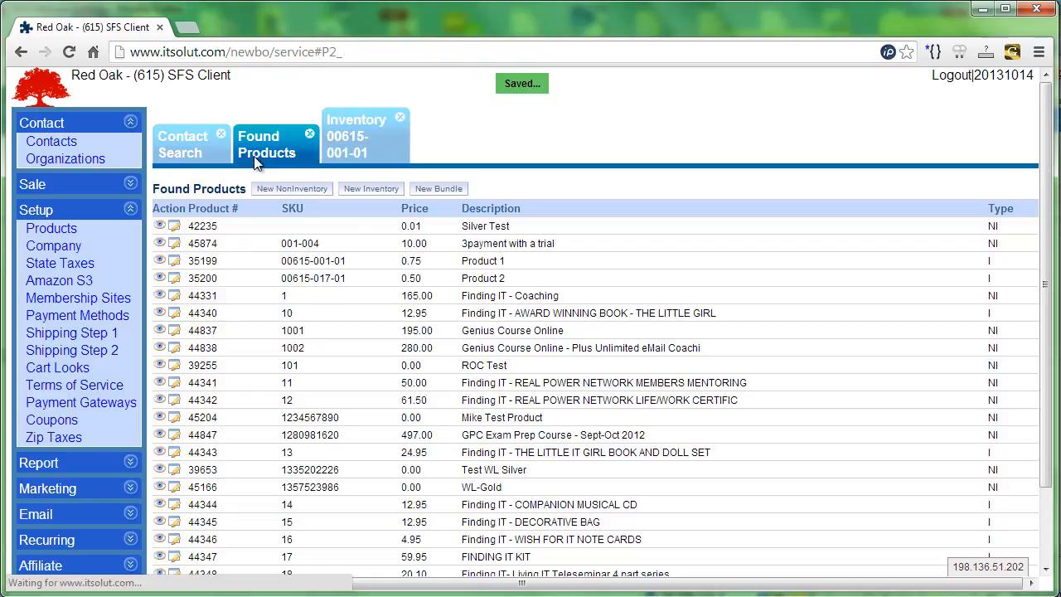
Set Handling to 1.00 on non-inventory product 001-004 and save it.
{"action": "left_click", "coordinate": [160, 243]}
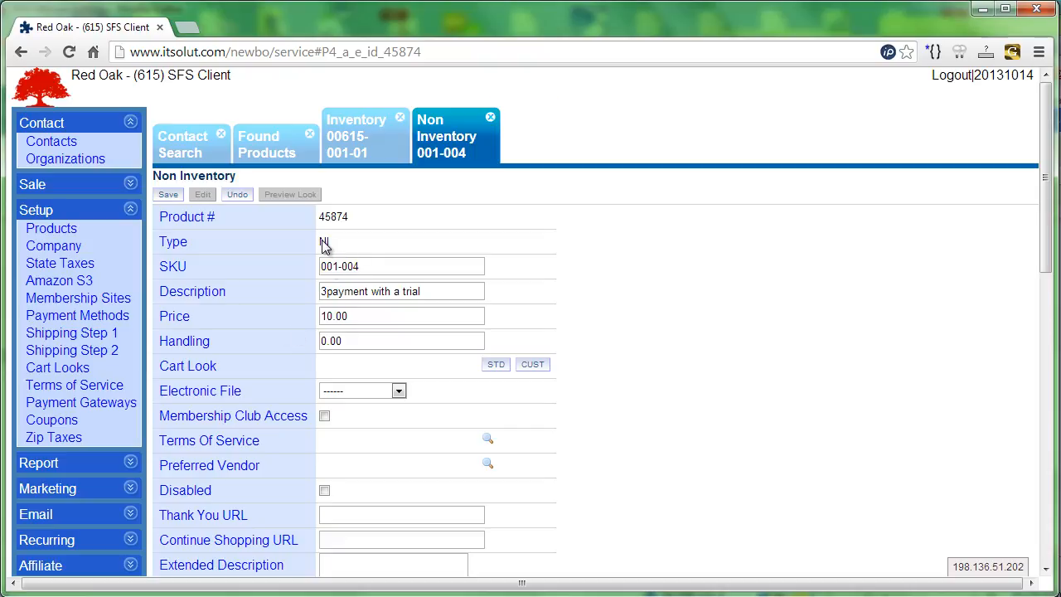
{"action": "left_click", "coordinate": [347, 340]}
{"action": "left_click_drag", "start_coordinate": [348, 340], "coordinate": [283, 346]}
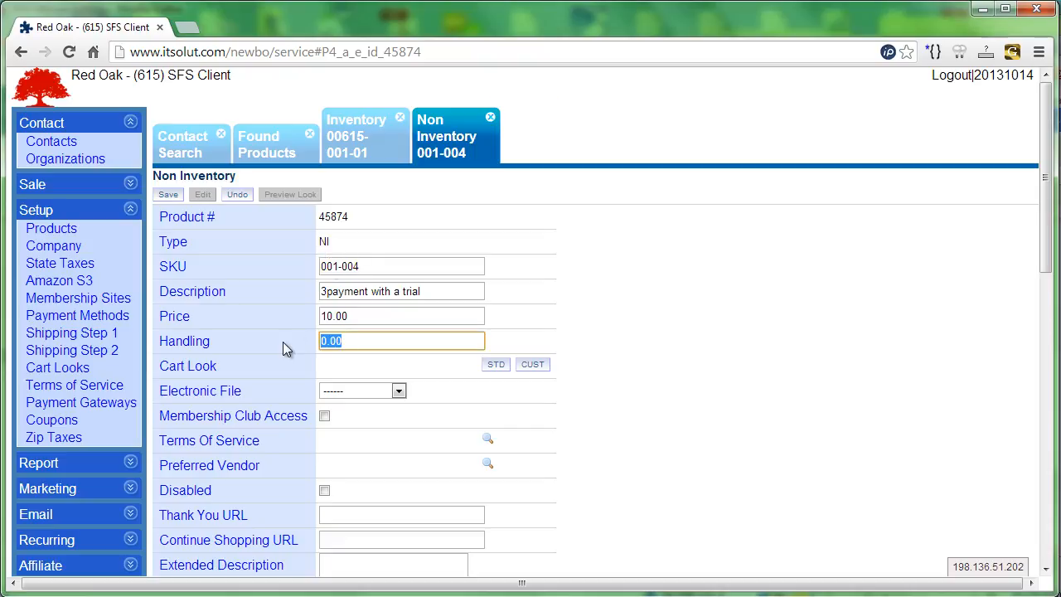
{"action": "double_click", "coordinate": [323, 241]}
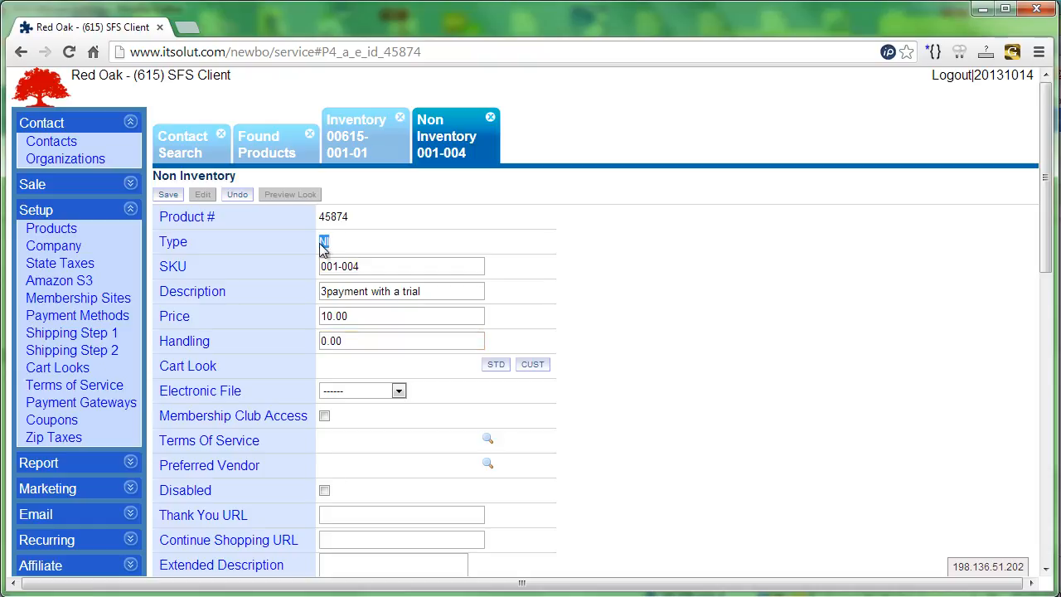
{"action": "left_click_drag", "start_coordinate": [348, 340], "coordinate": [265, 338]}
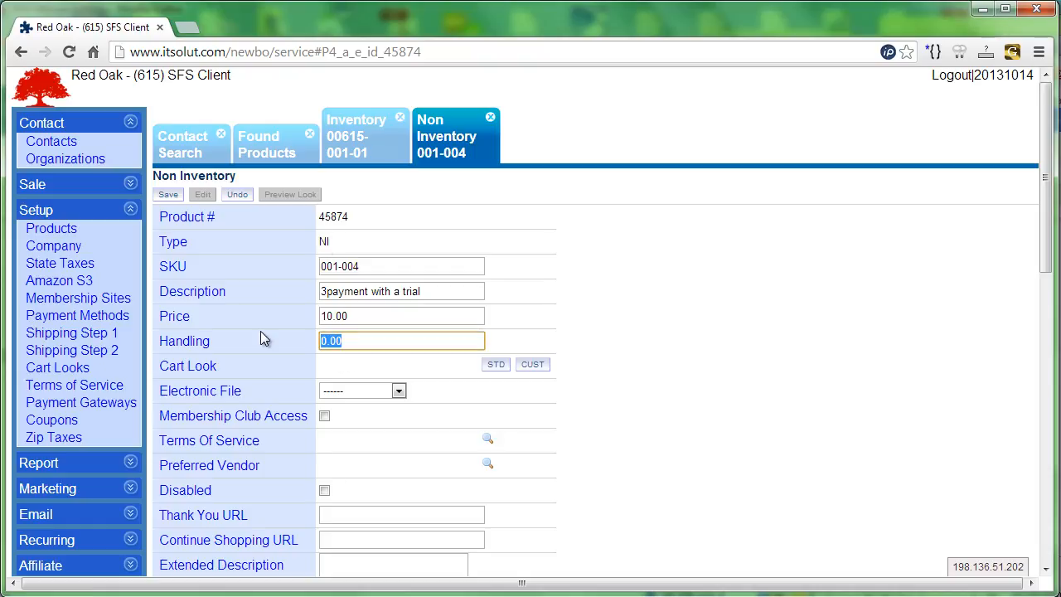
{"action": "type", "text": "1.00"}
{"action": "left_click", "coordinate": [169, 194]}
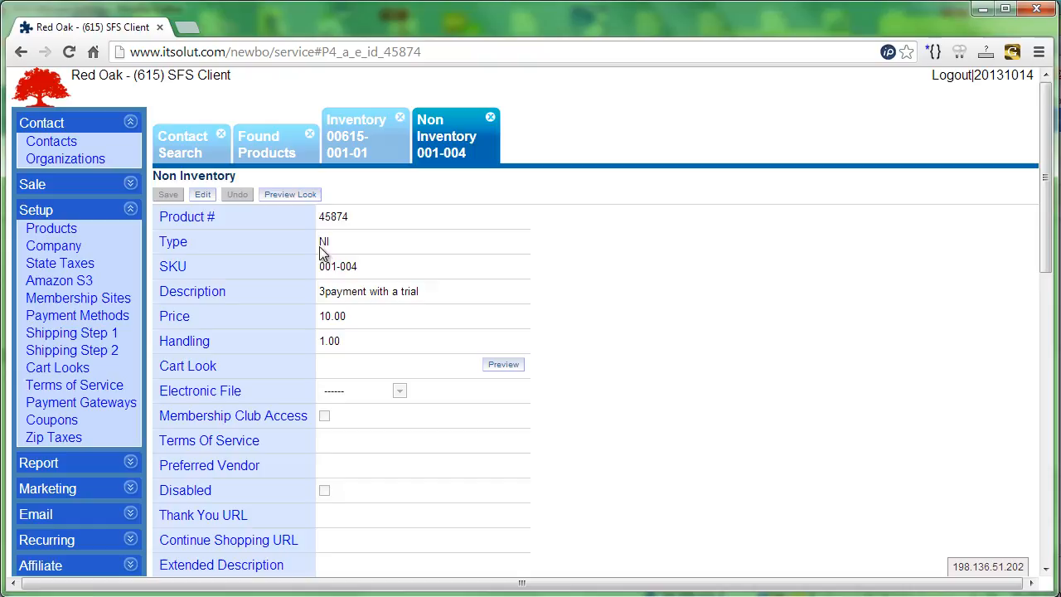
{"action": "left_click", "coordinate": [348, 154]}
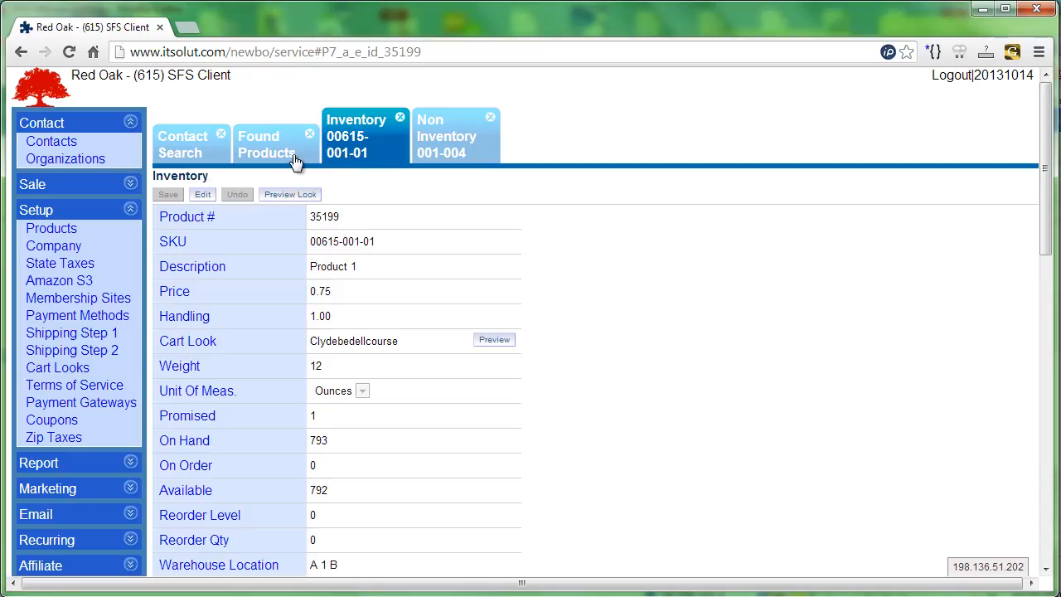